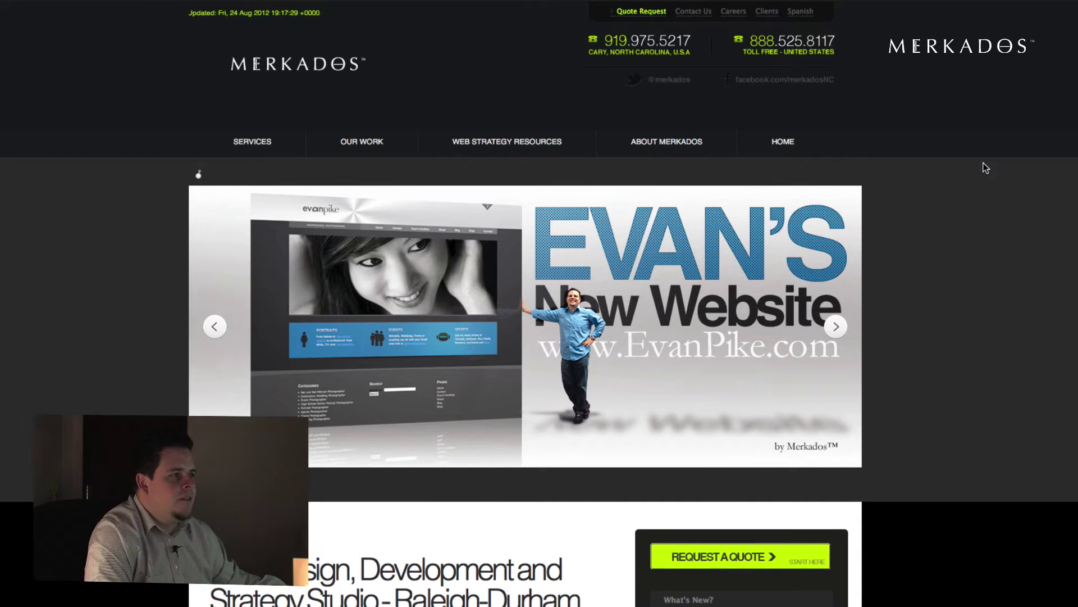
Step: Bring up the application switcher from the Merkados website in the browser
{"action": "key", "text": "super+Tab"}
{"action": "key", "text": "super+Tab"}
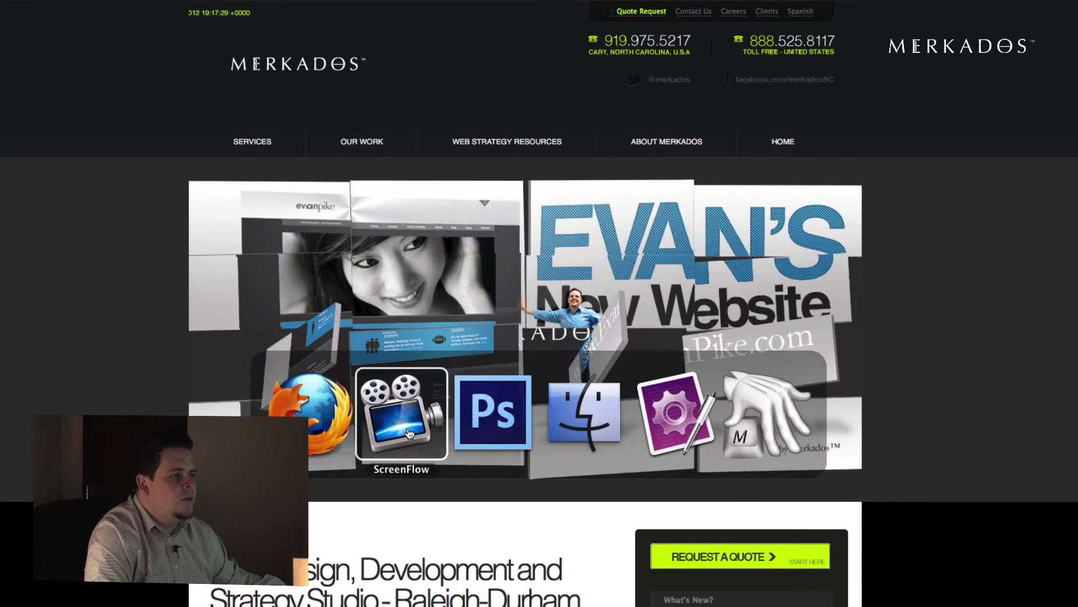
Step: Switch to Photoshop and hide the UFC 158 poster's text, Highlight and Light layers
{"action": "left_click", "coordinate": [497, 418]}
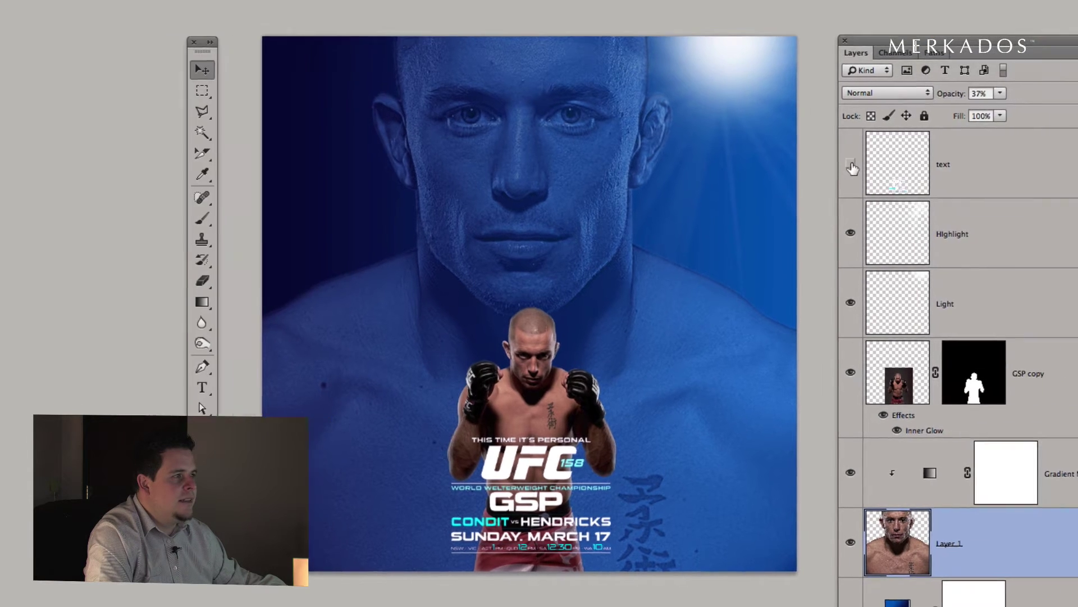
{"action": "left_click", "coordinate": [1004, 165]}
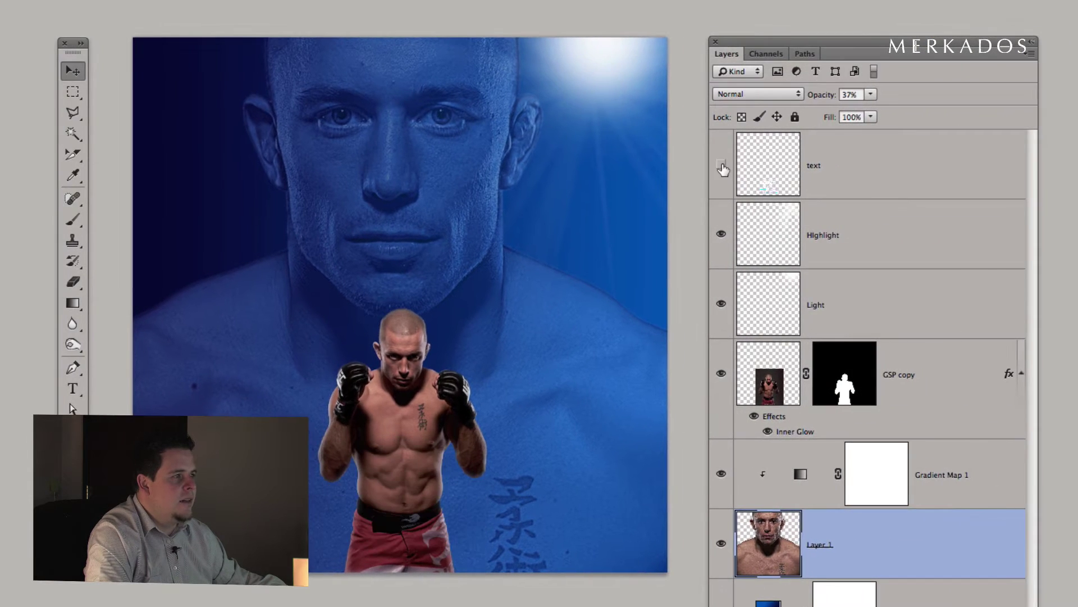
{"action": "left_click_drag", "start_coordinate": [722, 238], "coordinate": [723, 306]}
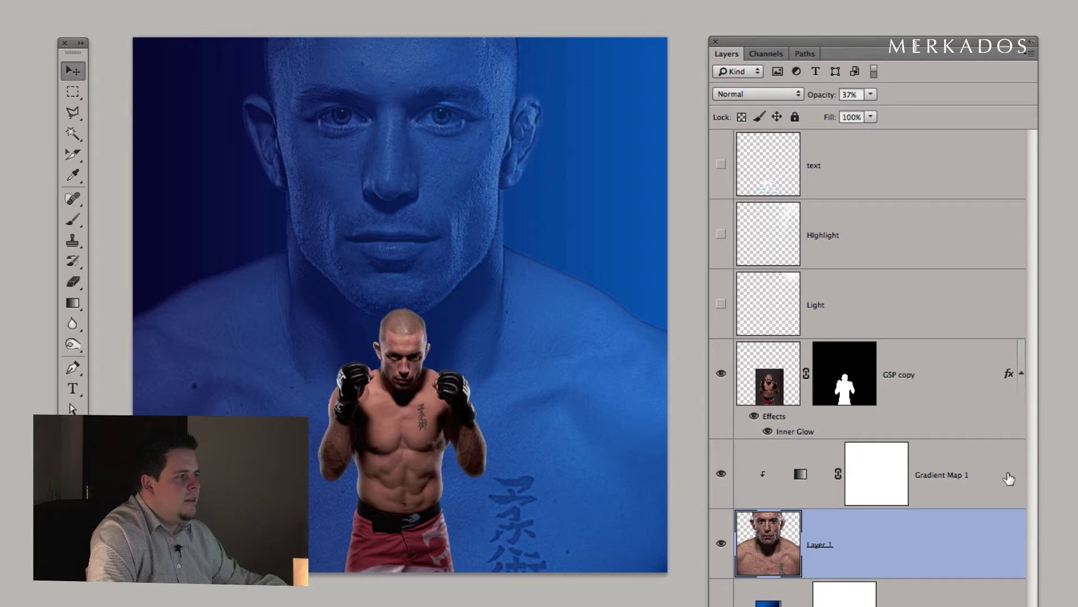
Step: Delete the Gradient Map 1 and Gradient Fill 1 layers and set Layer 1 opacity to 100%
{"action": "left_click", "coordinate": [958, 484]}
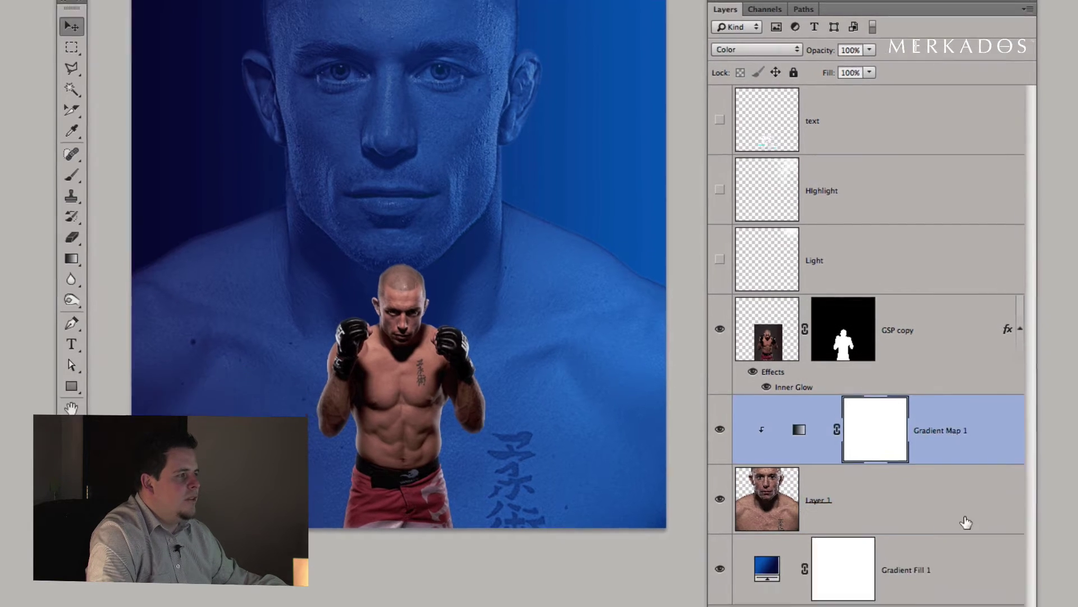
{"action": "left_click", "coordinate": [958, 606], "text": "super"}
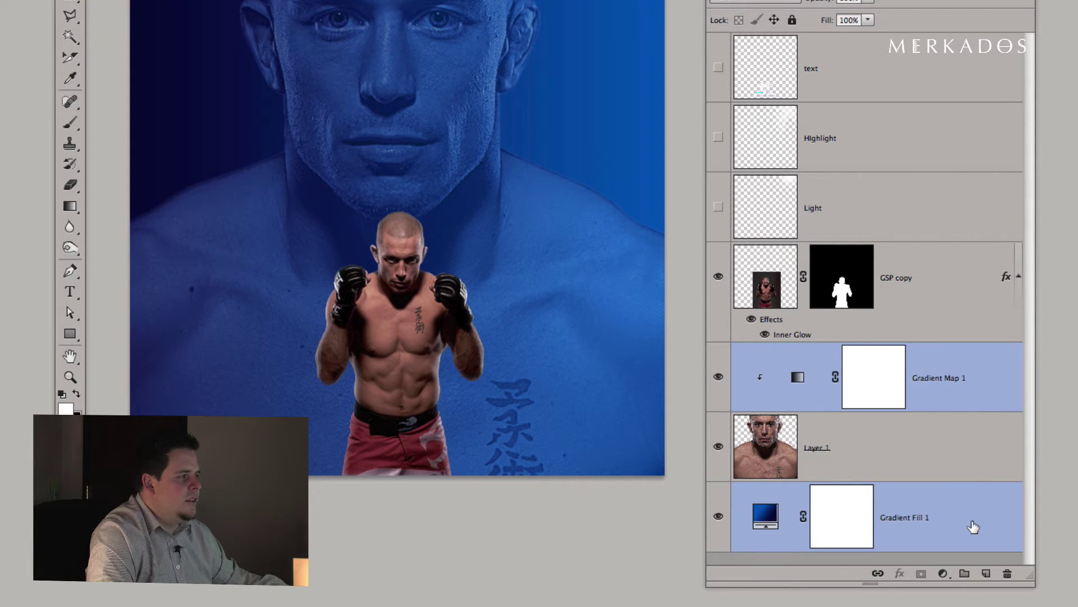
{"action": "left_click_drag", "start_coordinate": [976, 524], "coordinate": [1007, 573]}
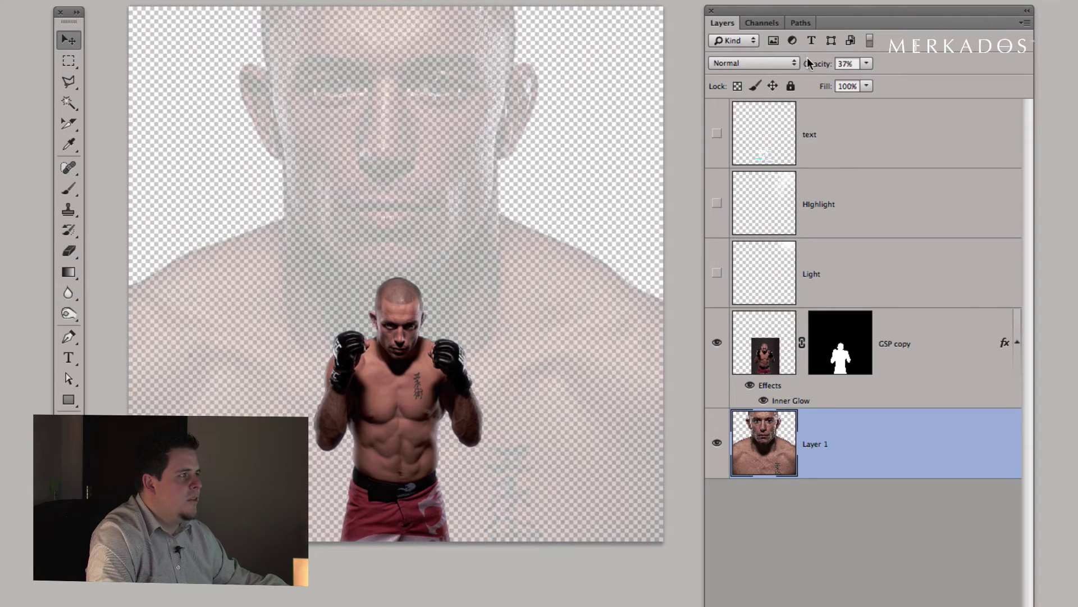
{"action": "left_click", "coordinate": [867, 63]}
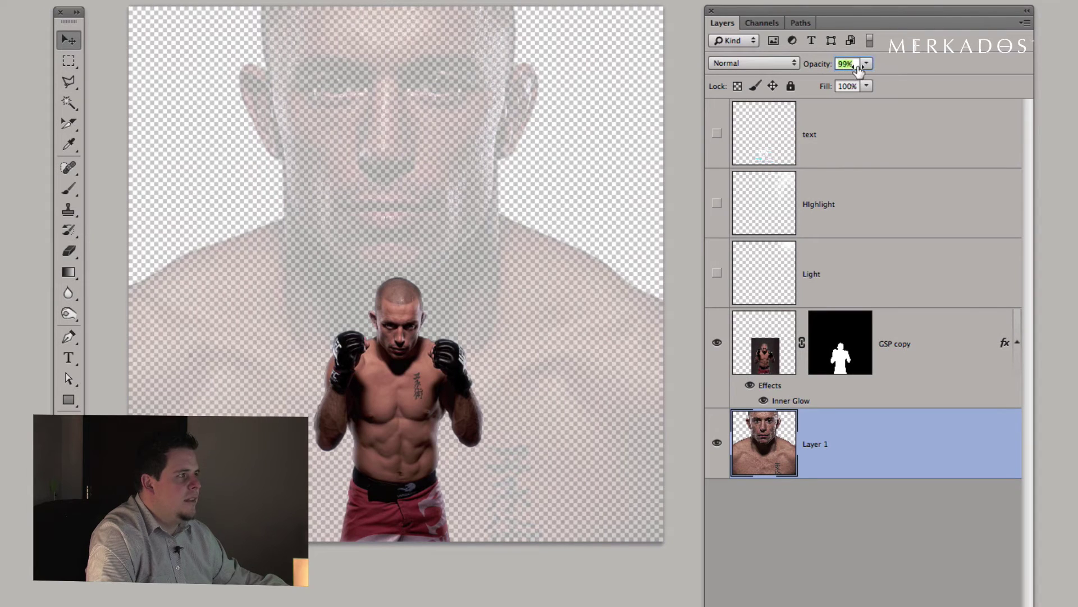
{"action": "left_click_drag", "start_coordinate": [856, 77], "coordinate": [886, 92]}
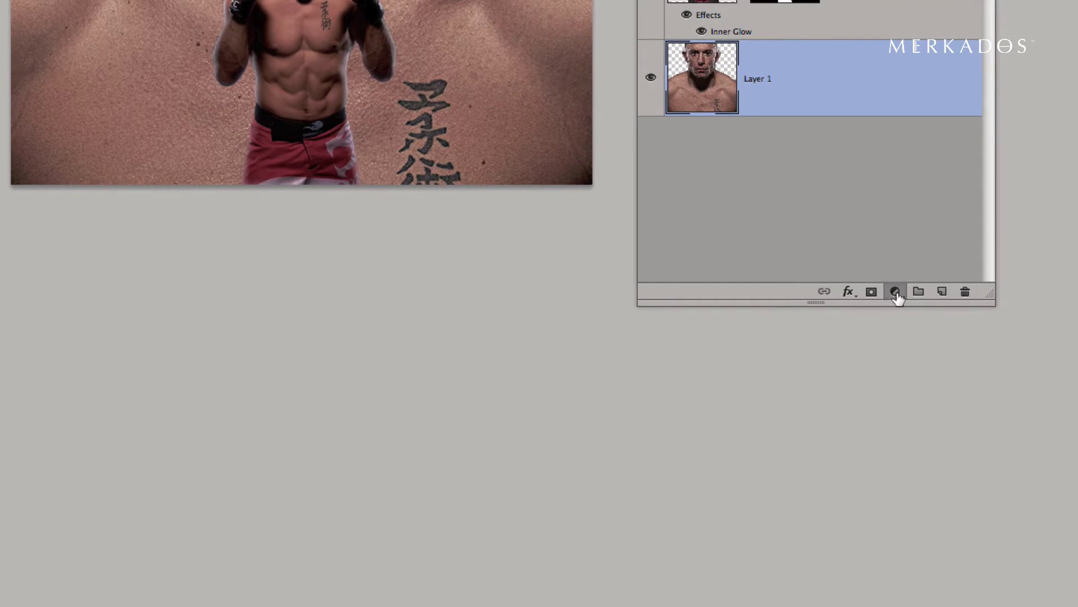
Step: Add a BLUEONE gradient fill layer at -180° angle and place it below Layer 1
{"action": "left_click", "coordinate": [941, 606]}
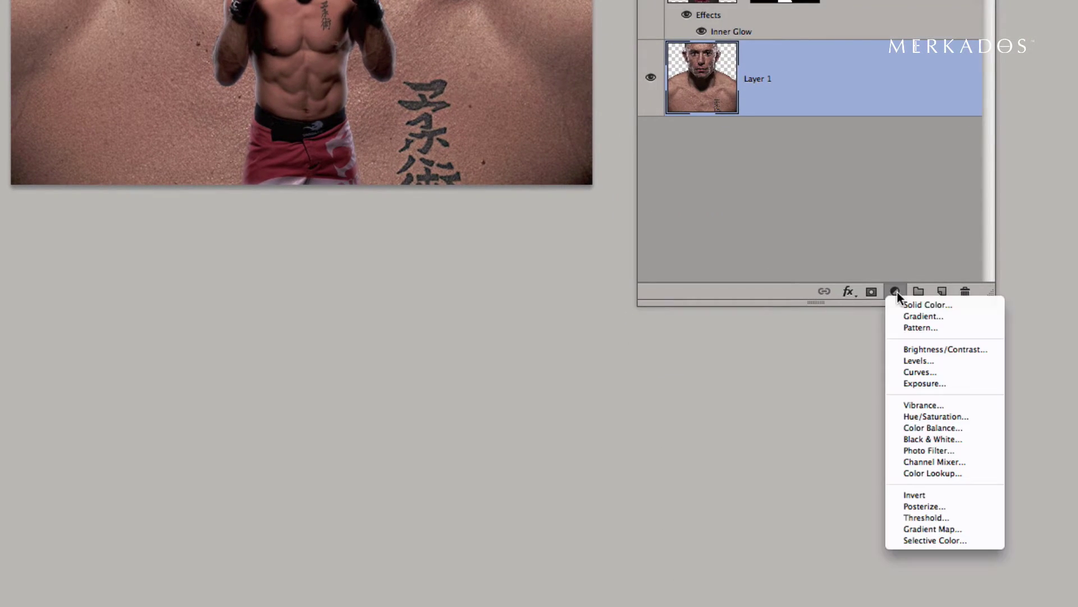
{"action": "left_click", "coordinate": [929, 315]}
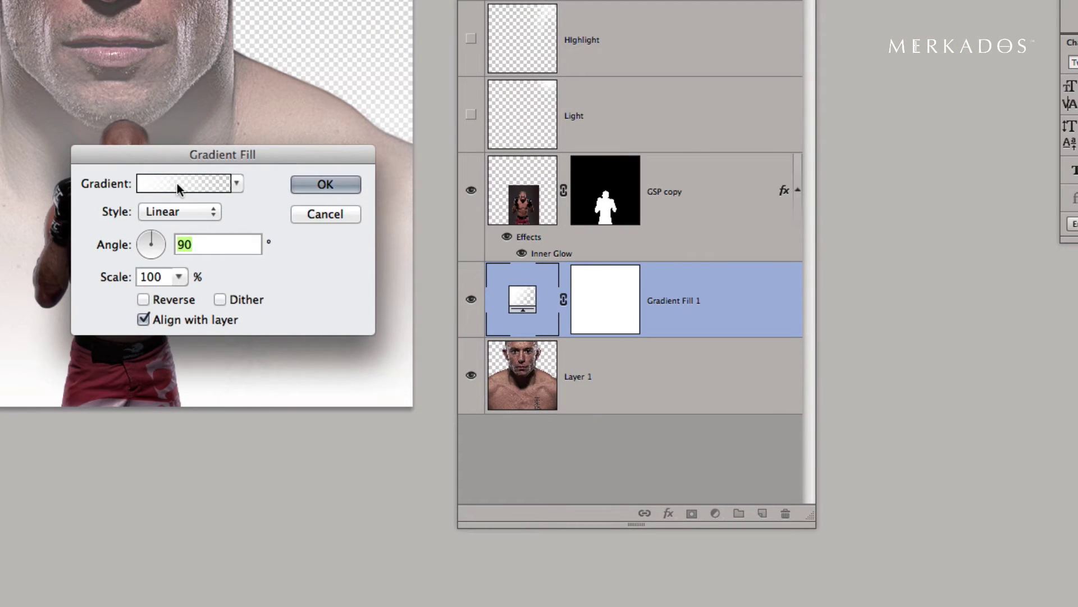
{"action": "left_click", "coordinate": [177, 183]}
{"action": "left_click", "coordinate": [694, 177]}
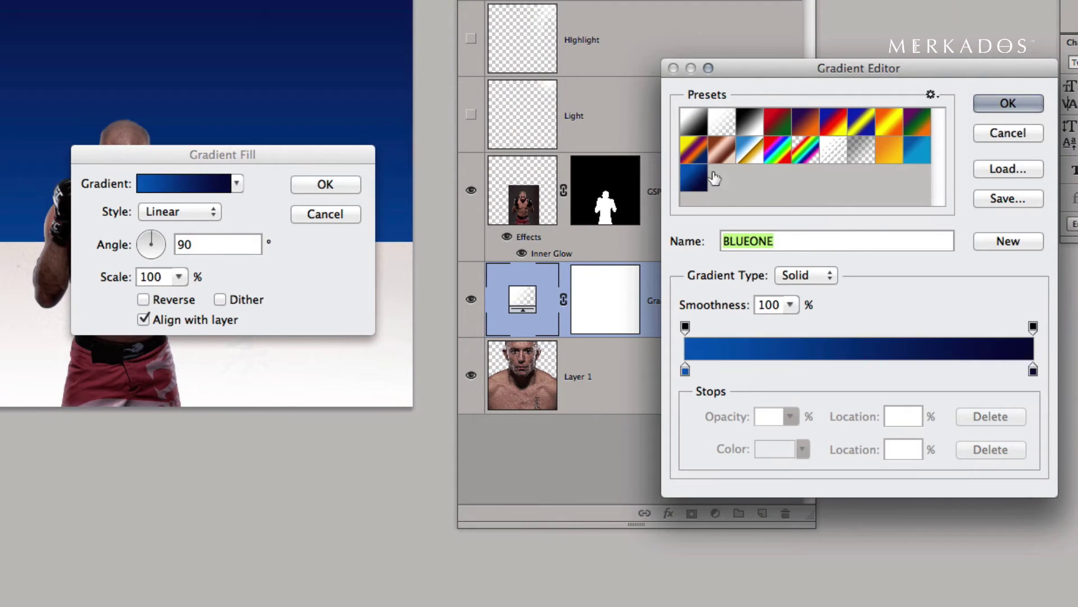
{"action": "left_click", "coordinate": [1005, 103]}
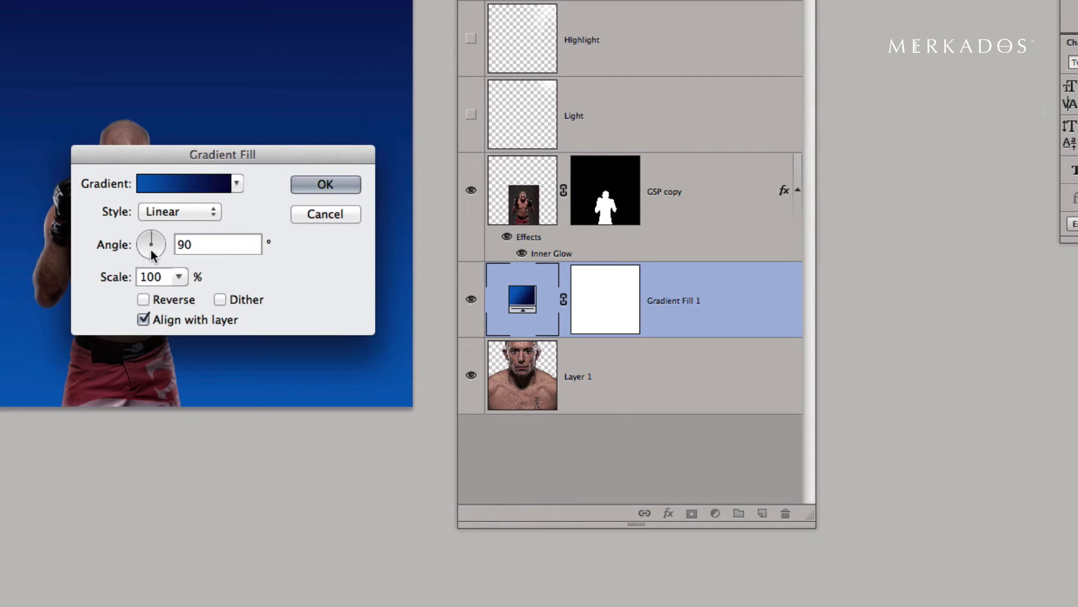
{"action": "left_click_drag", "start_coordinate": [152, 248], "coordinate": [133, 244]}
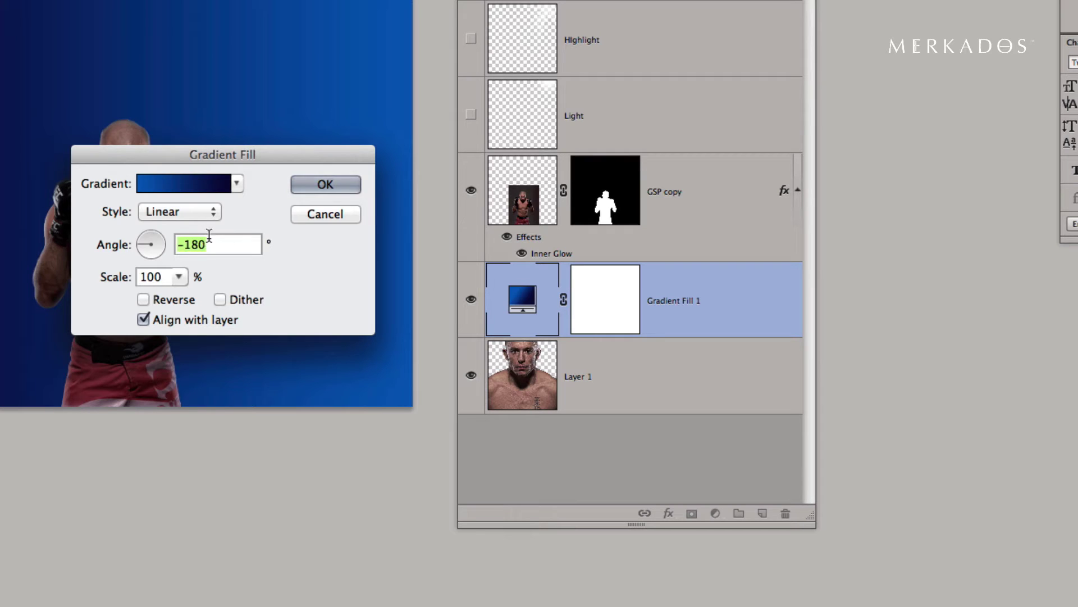
{"action": "left_click", "coordinate": [324, 185]}
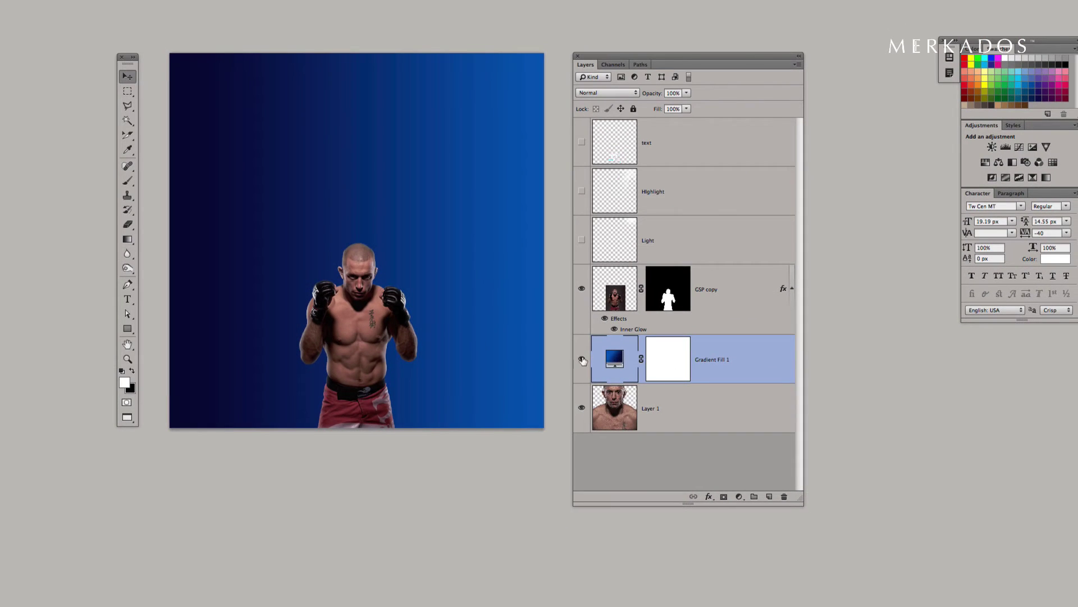
{"action": "left_click_drag", "start_coordinate": [721, 361], "coordinate": [707, 420]}
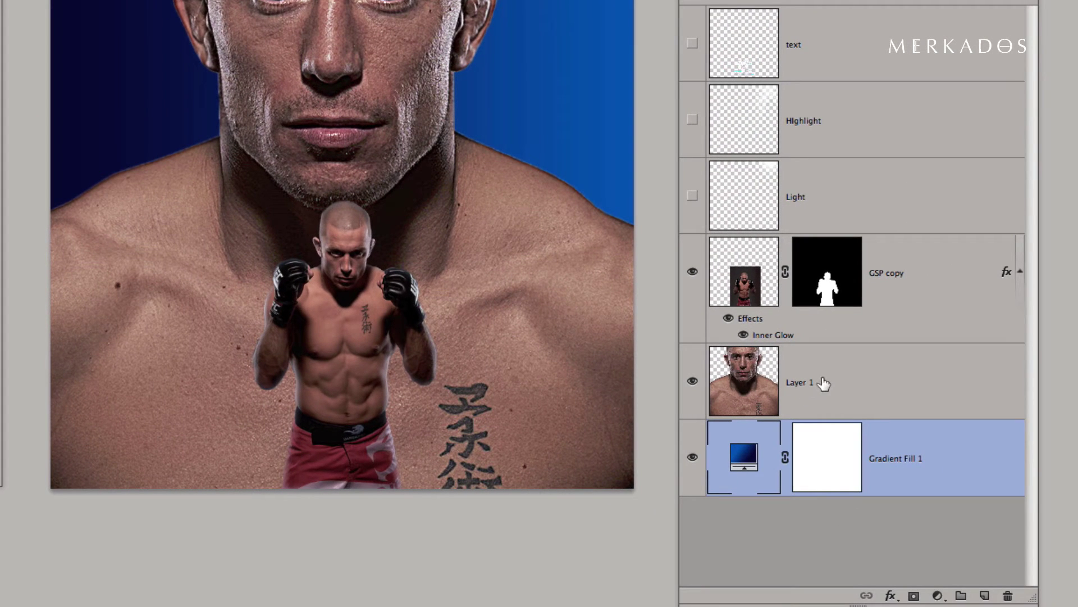
Step: Add a Gradient Map above Layer 1 using the BLUEONE preset with Reverse checked
{"action": "left_click", "coordinate": [824, 383]}
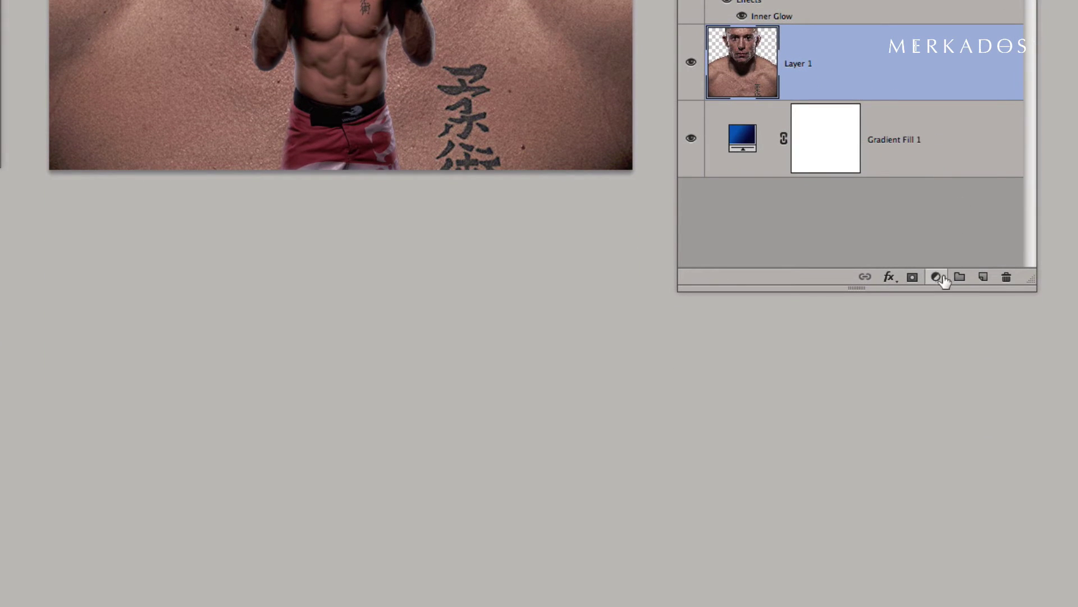
{"action": "left_click", "coordinate": [936, 278]}
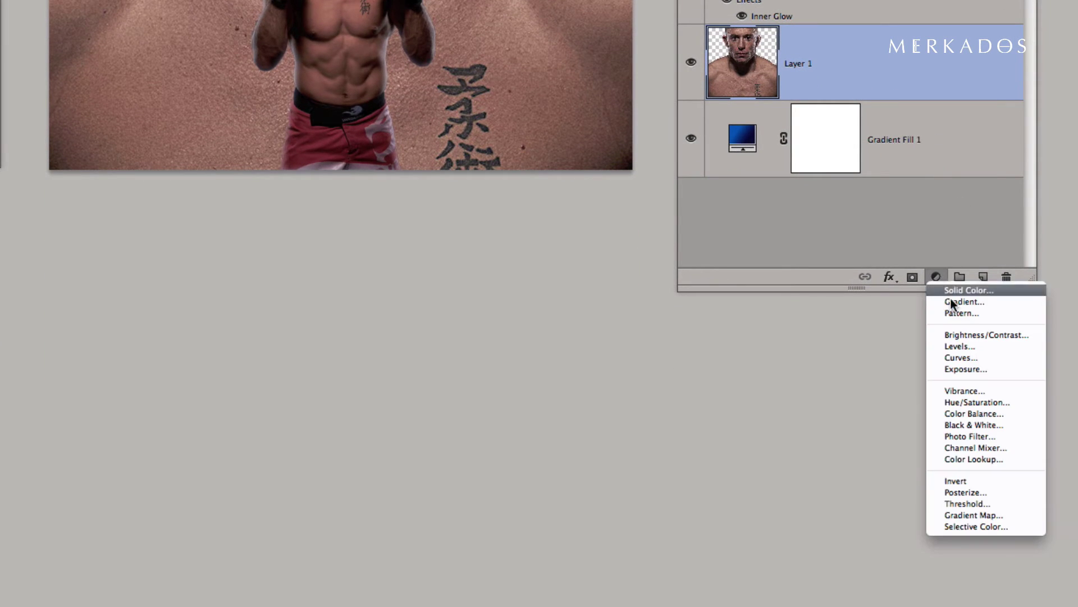
{"action": "left_click", "coordinate": [983, 515]}
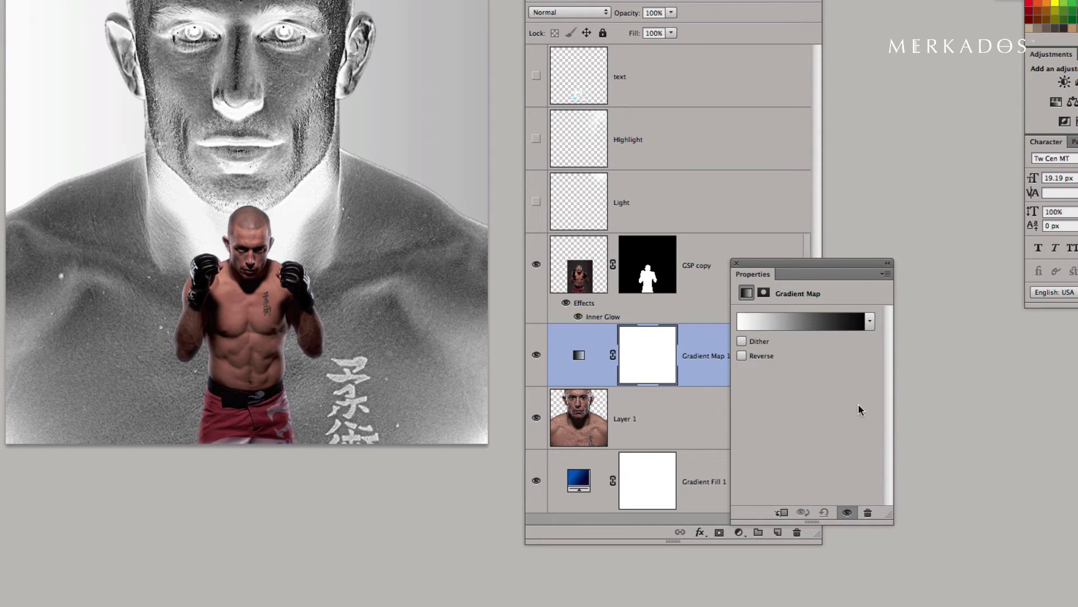
{"action": "left_click", "coordinate": [790, 320]}
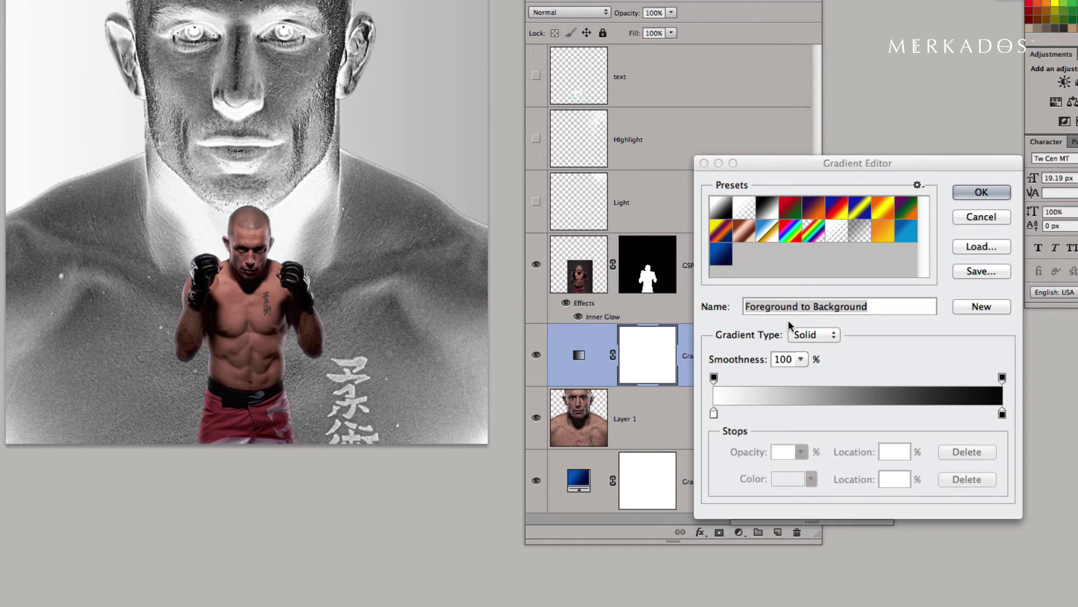
{"action": "left_click", "coordinate": [722, 254]}
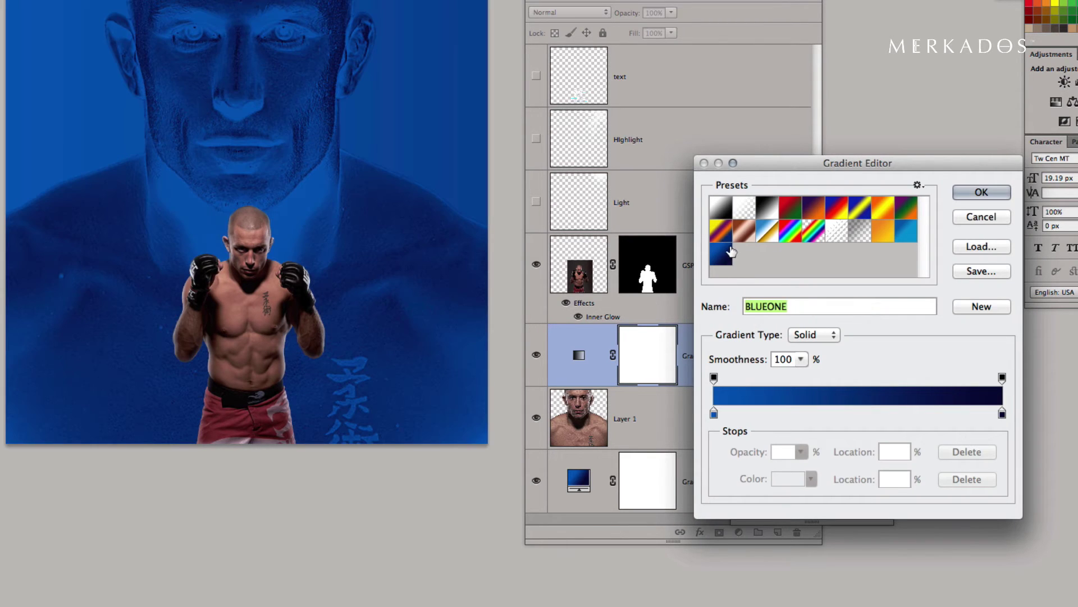
{"action": "left_click", "coordinate": [962, 194]}
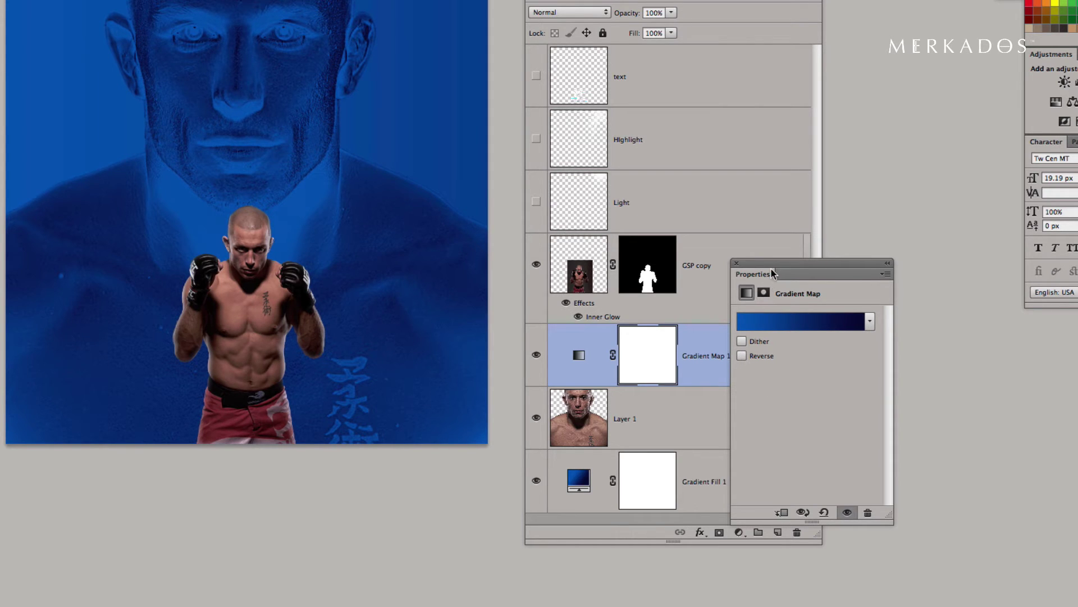
{"action": "left_click_drag", "start_coordinate": [770, 261], "coordinate": [613, 256]}
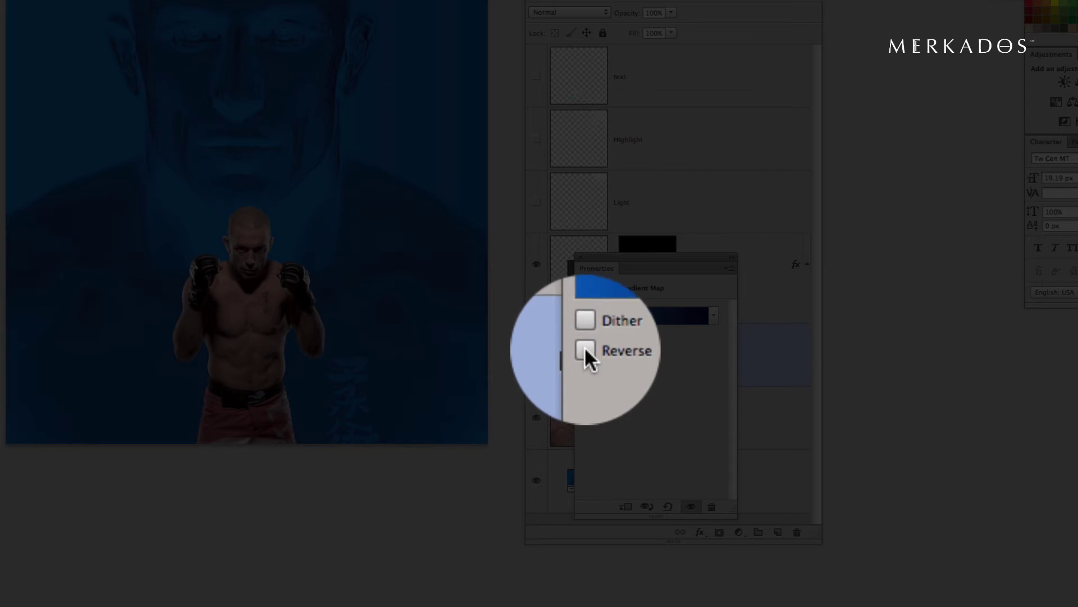
{"action": "left_click", "coordinate": [585, 350]}
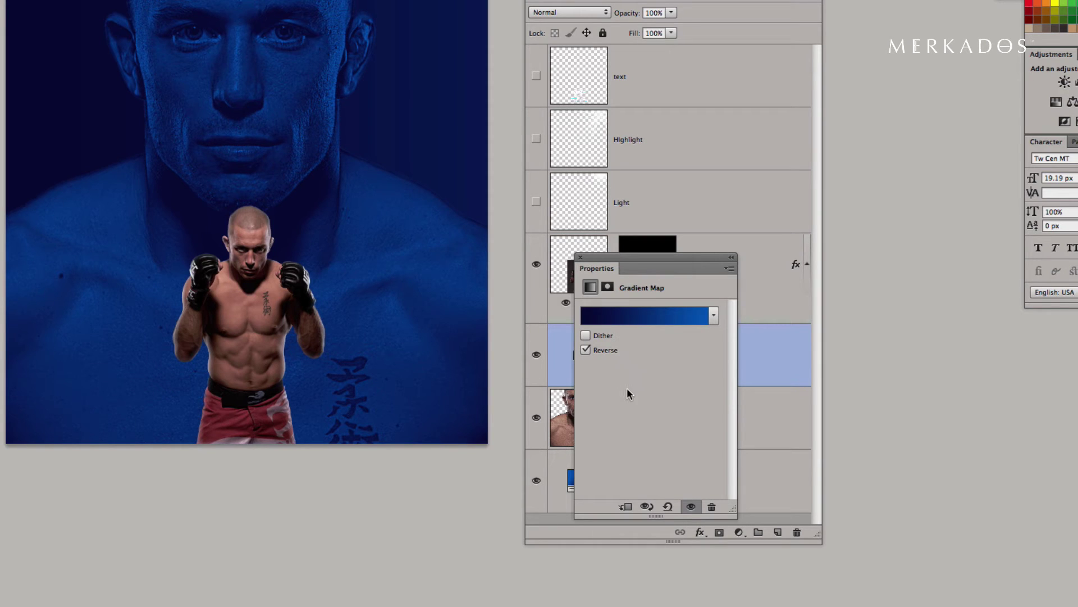
{"action": "left_click", "coordinate": [581, 257]}
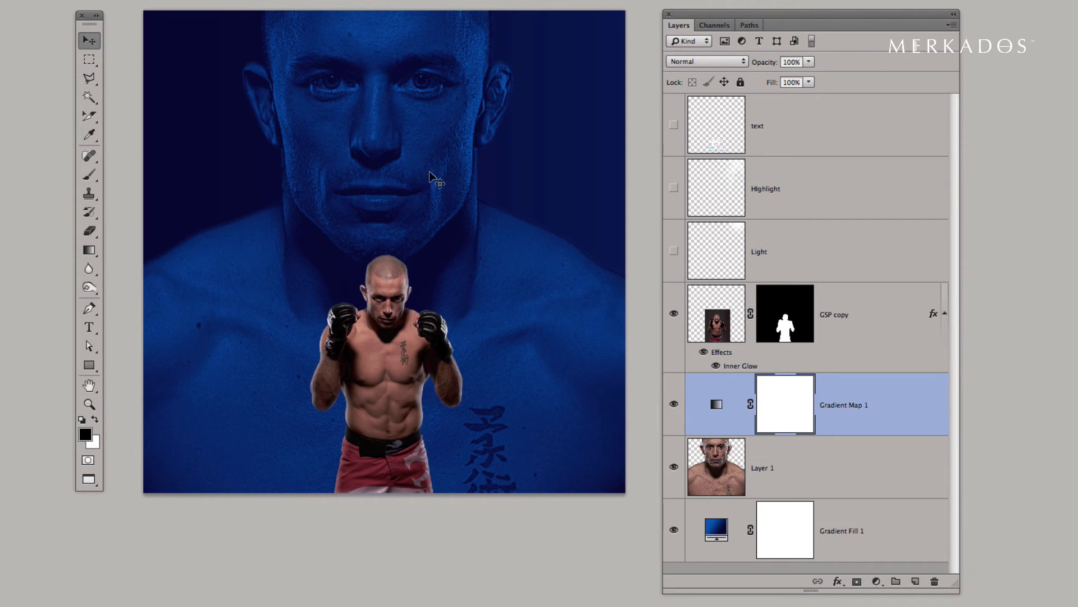
Step: Set Gradient Map 1 to Color blend mode and clip it to Layer 1
{"action": "left_click", "coordinate": [705, 63]}
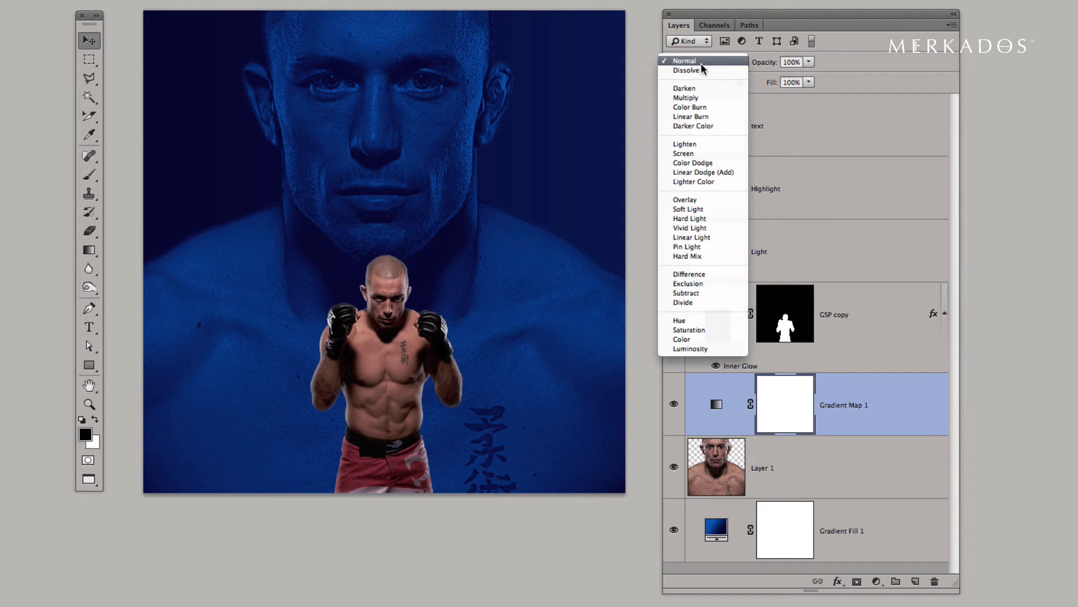
{"action": "left_click", "coordinate": [699, 340]}
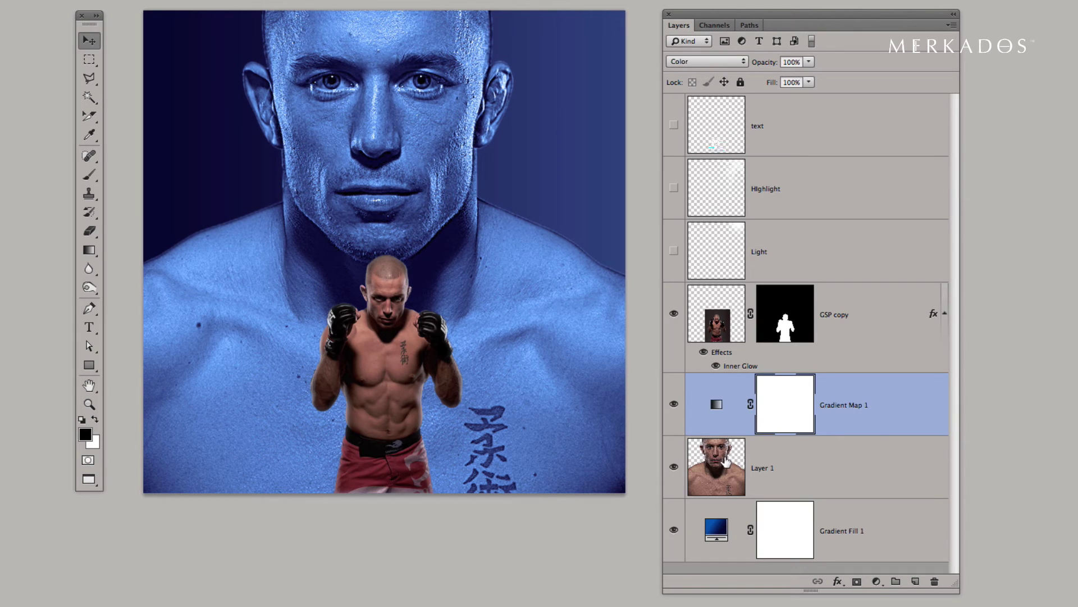
{"action": "right_click", "coordinate": [881, 412]}
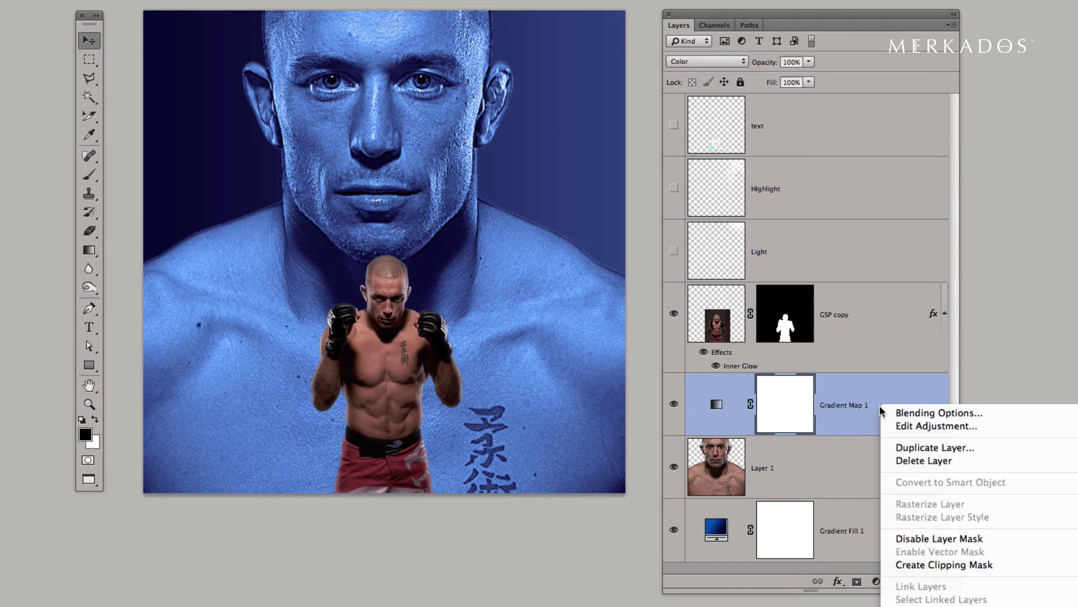
{"action": "left_click", "coordinate": [954, 565]}
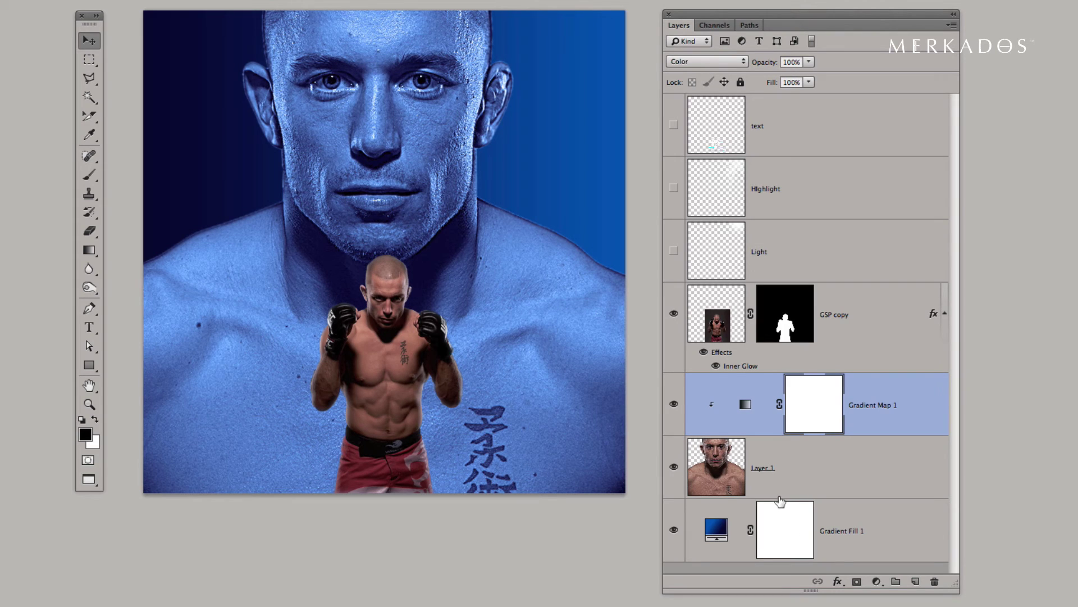
Step: Lower Layer 1 opacity to 44% and make the Light, Highlight and text layers visible again
{"action": "left_click", "coordinate": [726, 459]}
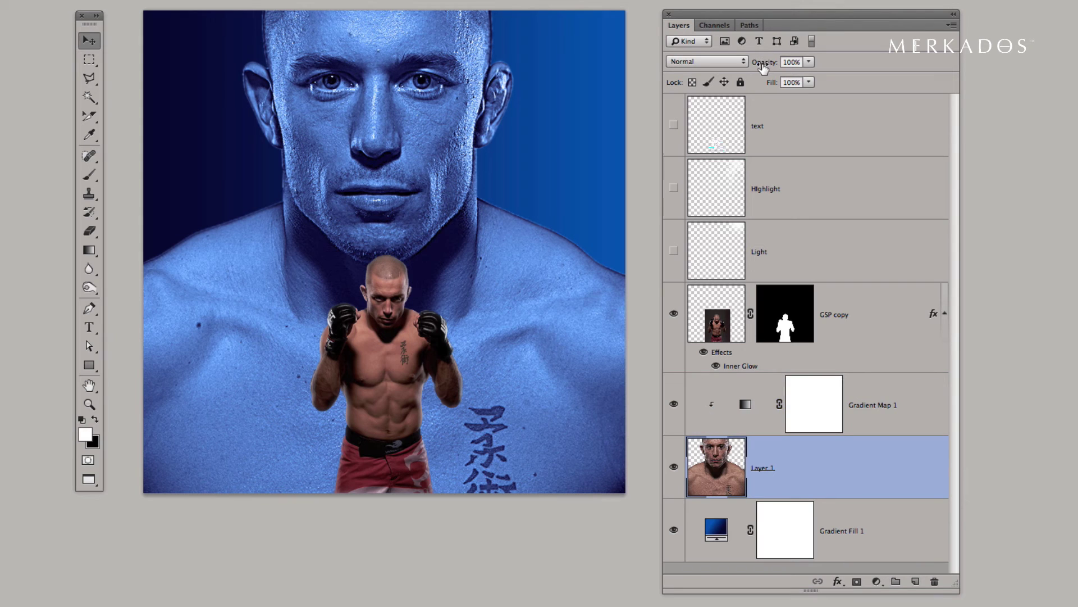
{"action": "left_click_drag", "start_coordinate": [763, 63], "coordinate": [721, 66]}
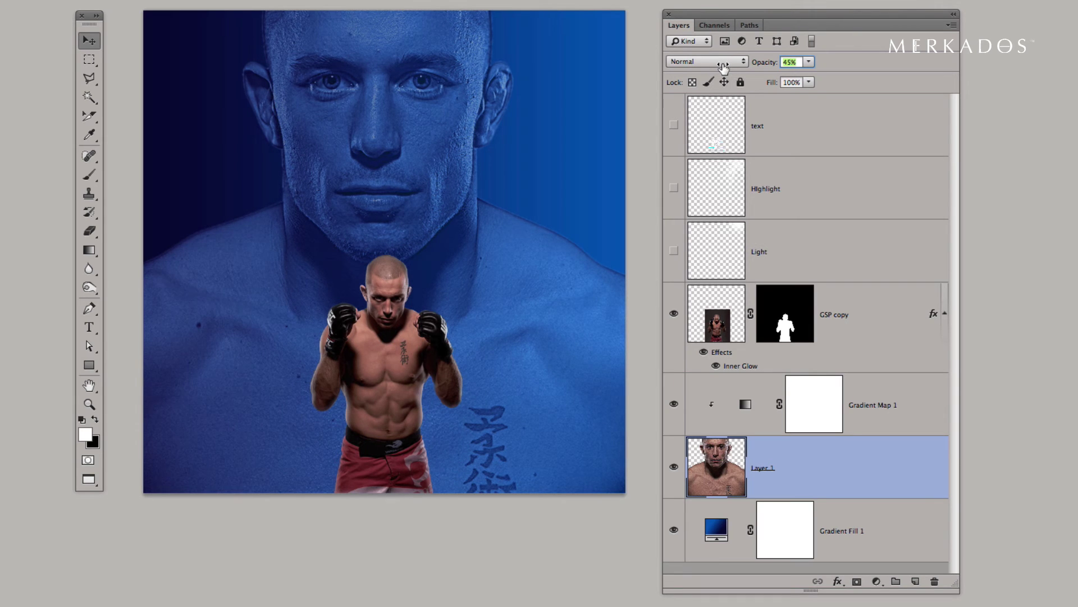
{"action": "key", "text": "Return"}
{"action": "left_click_drag", "start_coordinate": [674, 250], "coordinate": [677, 146]}
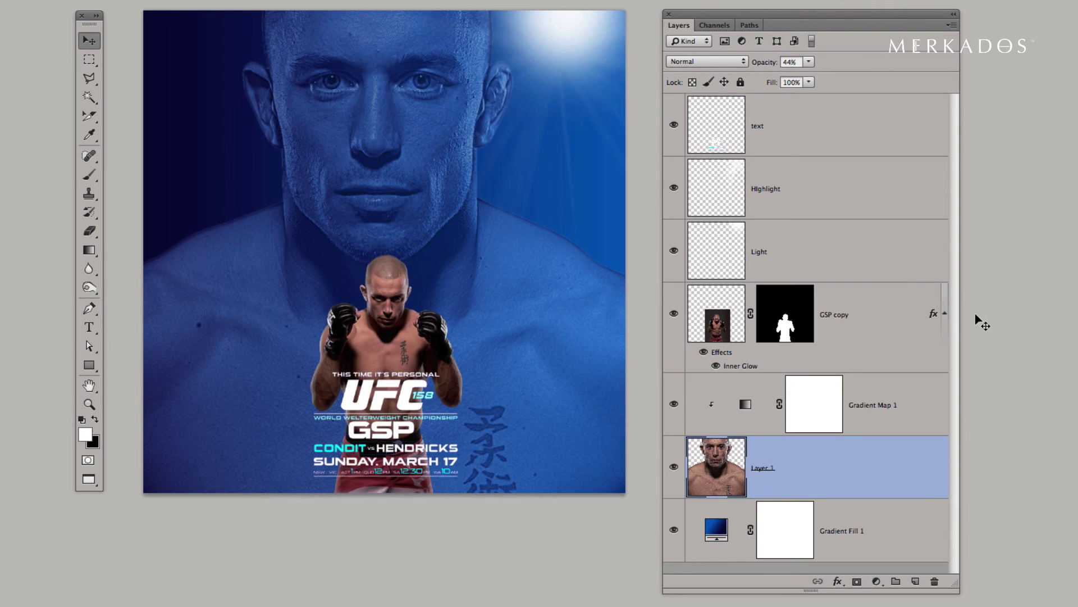